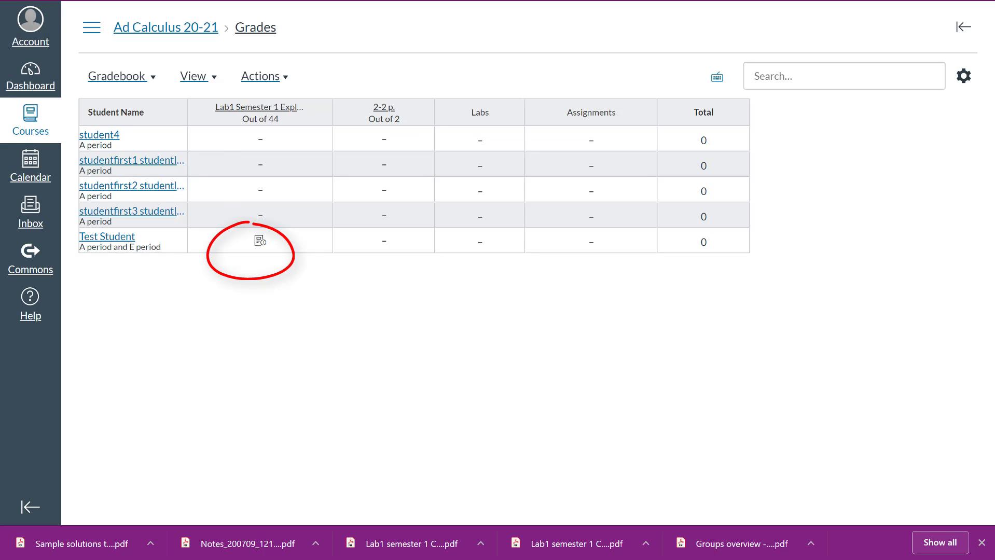
- Open Test Student's submission for Lab1 Semester 1 Exploring Conic Sections in SpeedGrader
click(260, 240)
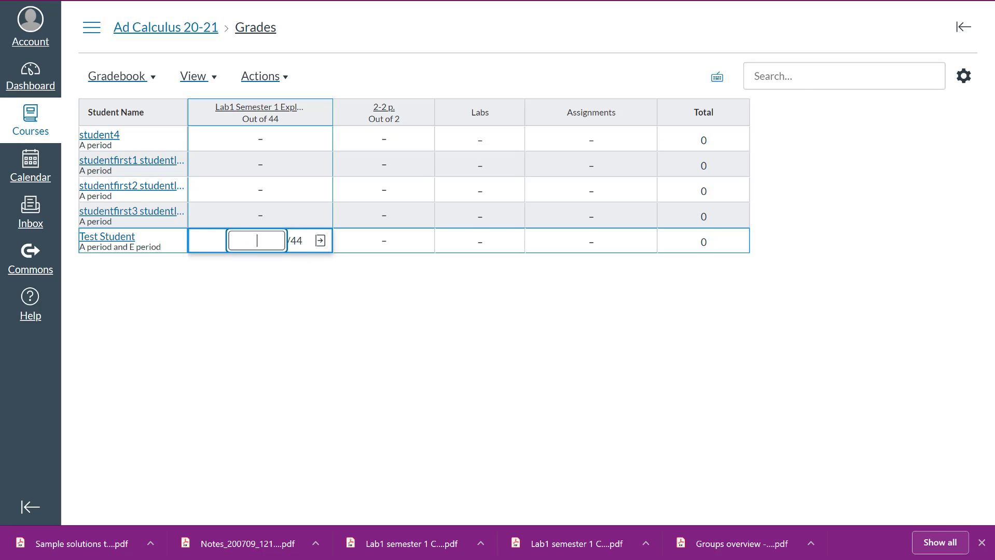
click(320, 241)
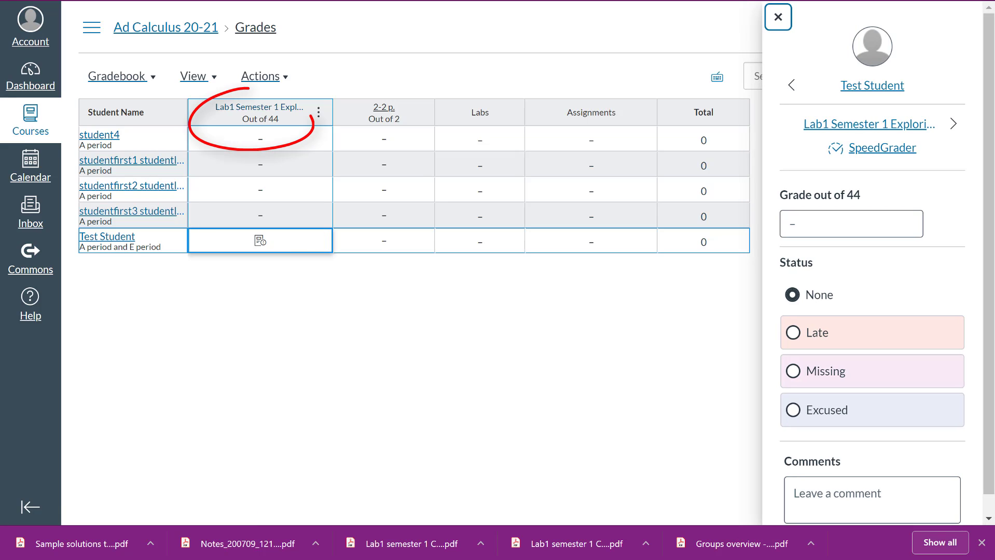
click(266, 107)
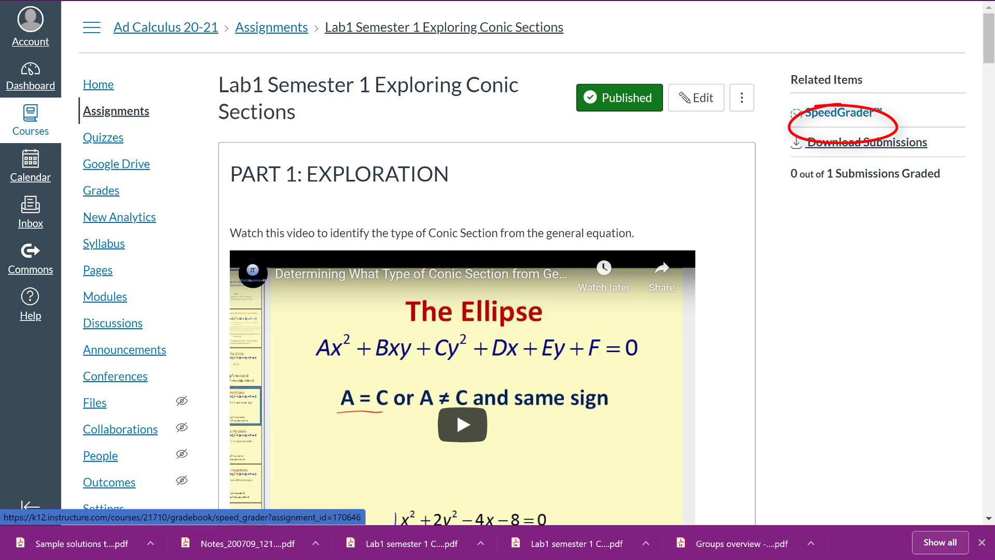
click(839, 112)
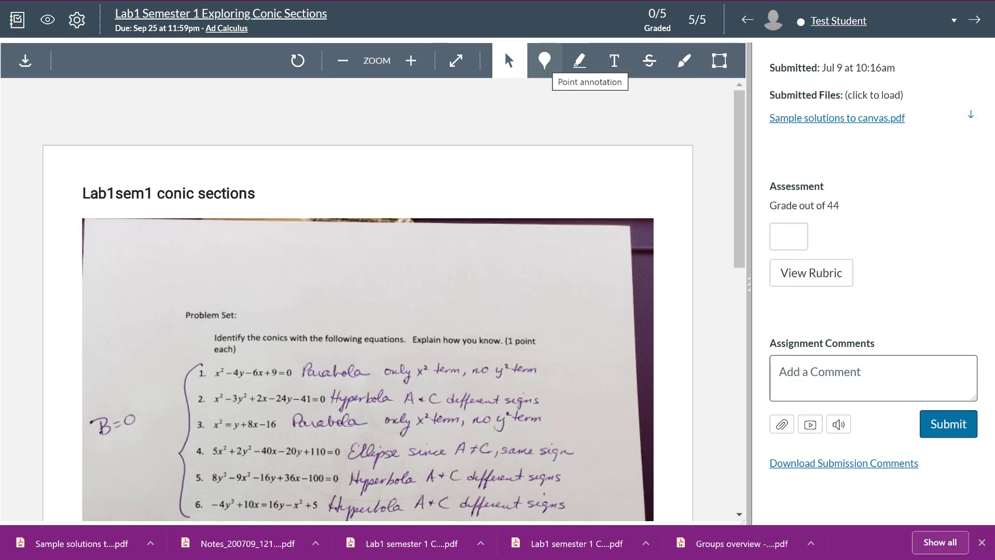
- Place a blue point annotation above the problem set instructions with the comment "great job"
click(544, 60)
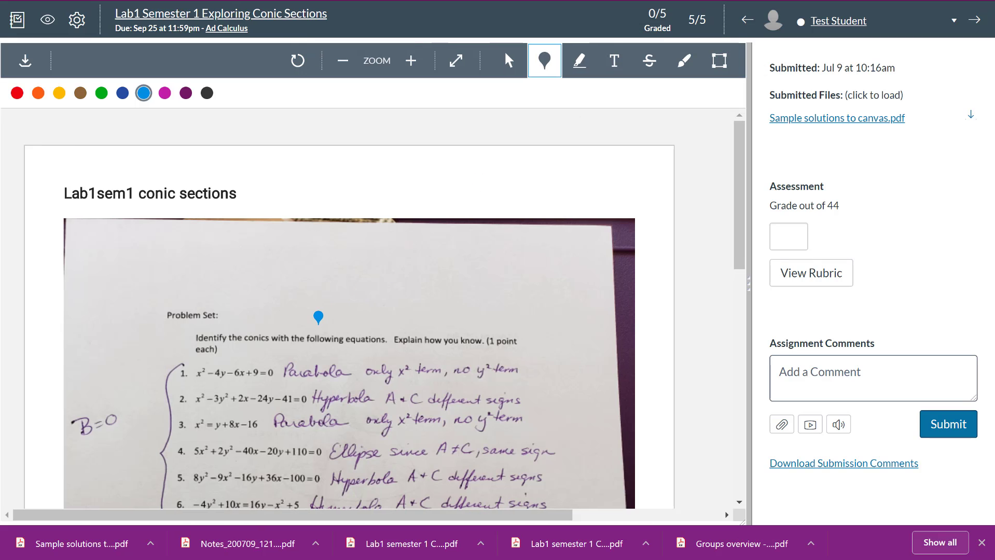
click(320, 327)
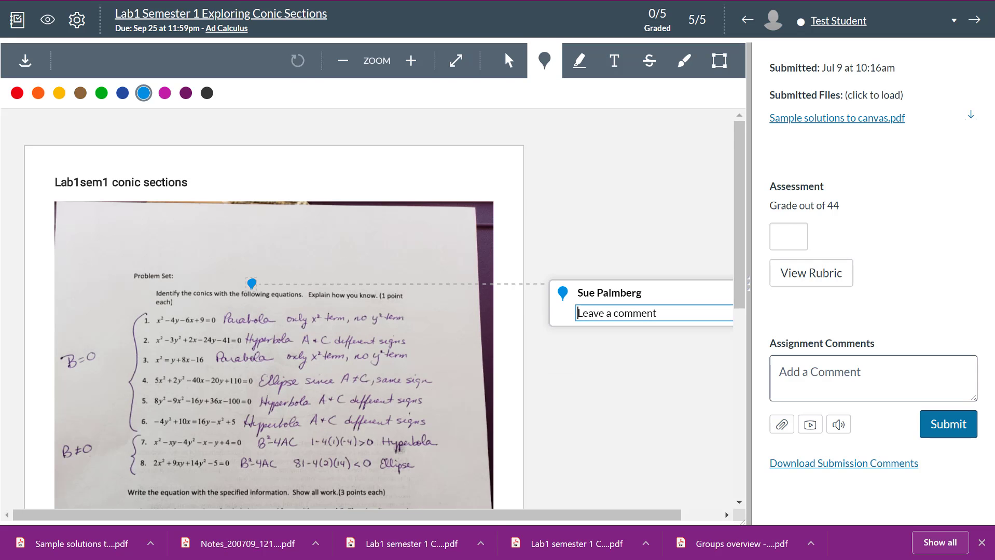
text(great job)
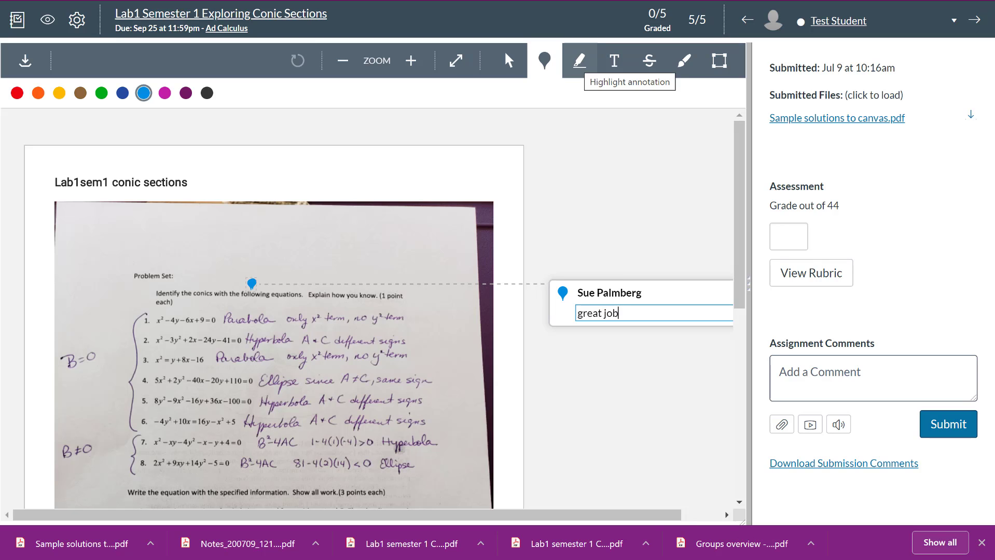
- Add orange free text reading "yes, you are doing this correctly" just above the answer to problem 1
click(579, 61)
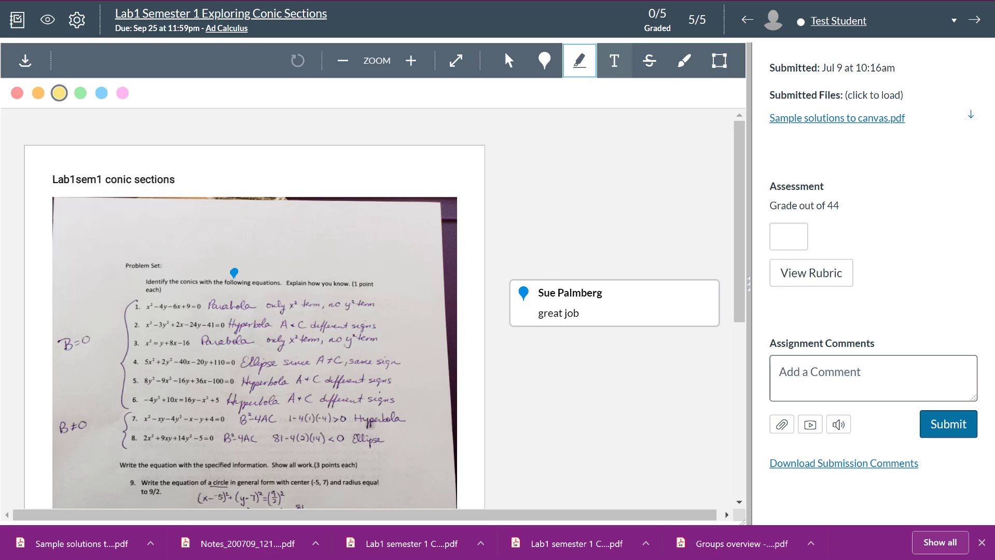
click(614, 61)
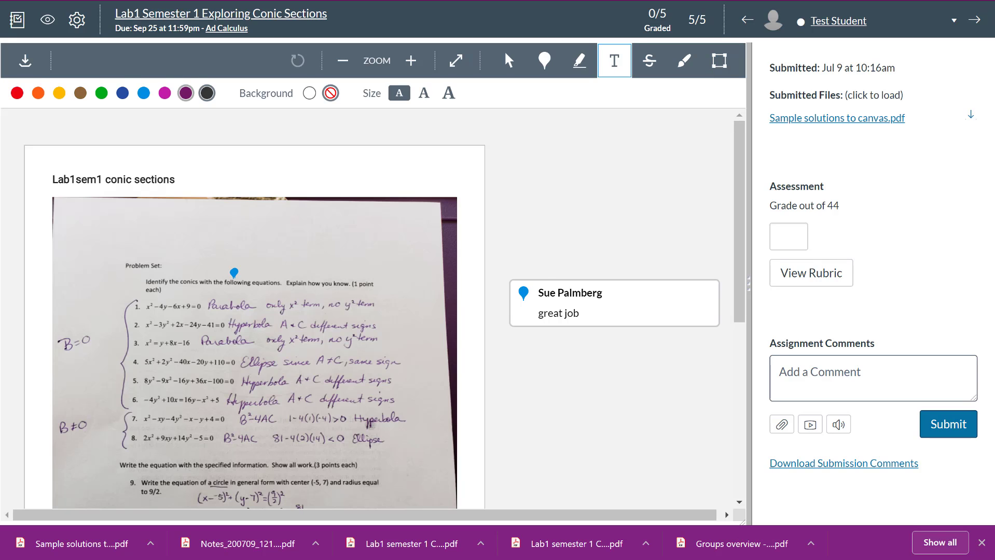
click(37, 93)
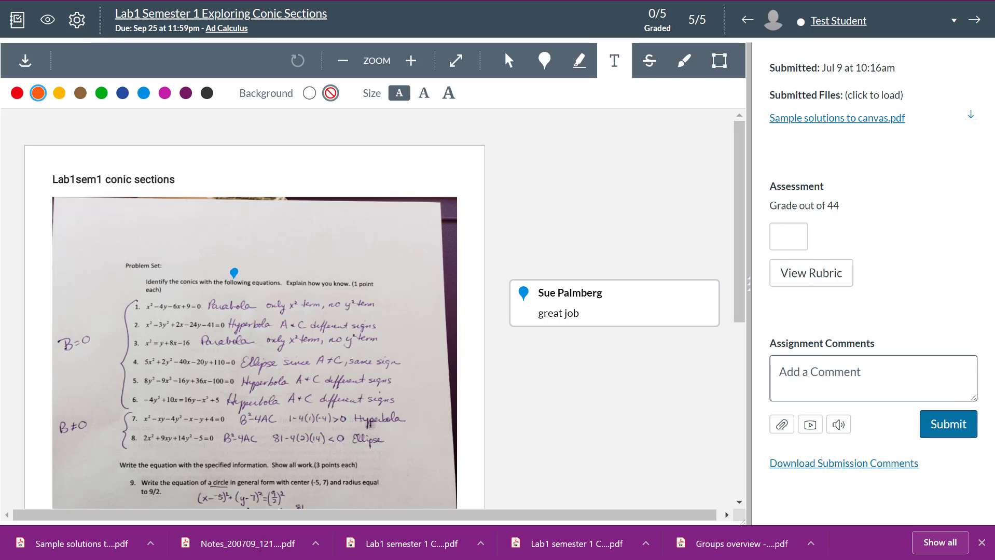
click(264, 297)
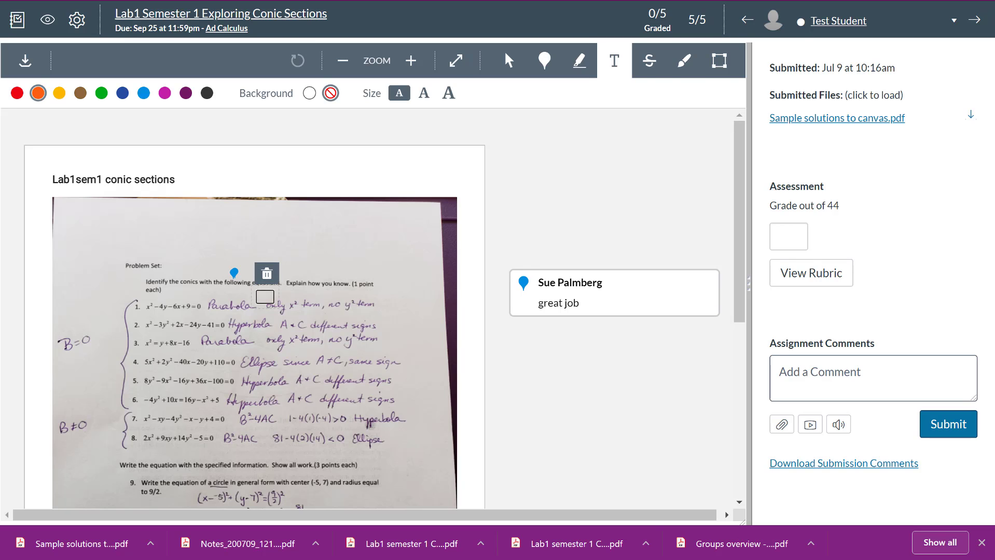
text(yes, you)
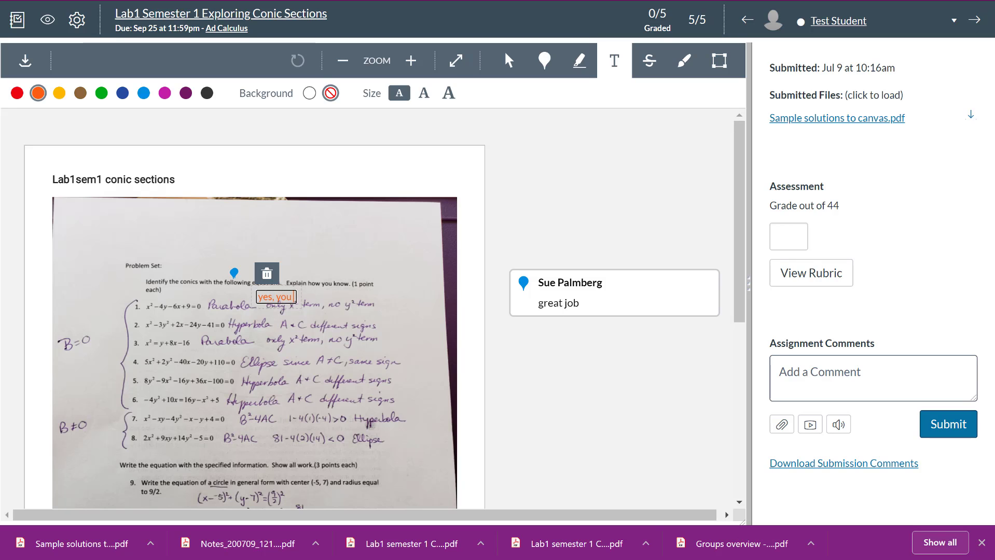
text( are doi)
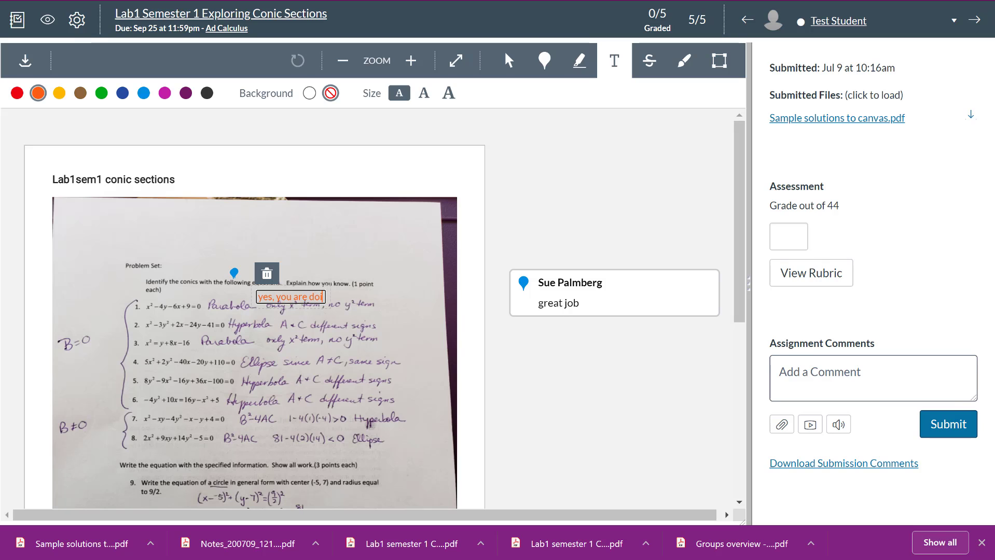
text(ng this co)
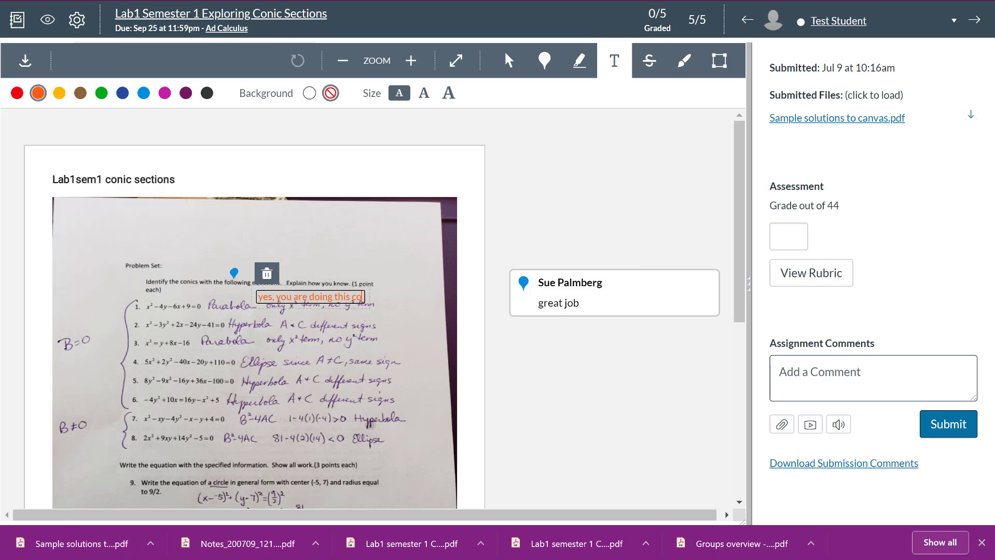
text(rrectly)
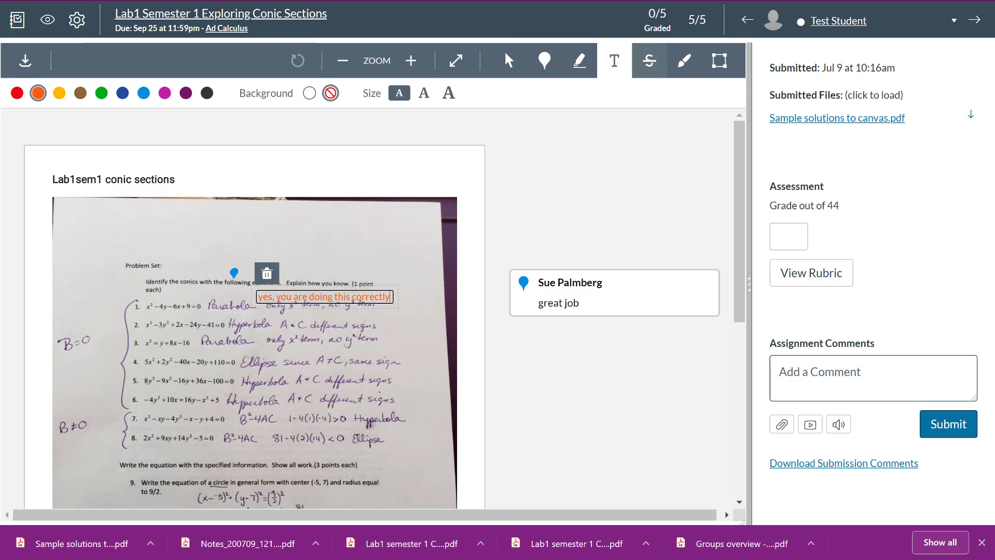
- Set freehand drawing to red and shift the orange text annotation slightly so it clears the handwritten answer to problem 1
click(649, 60)
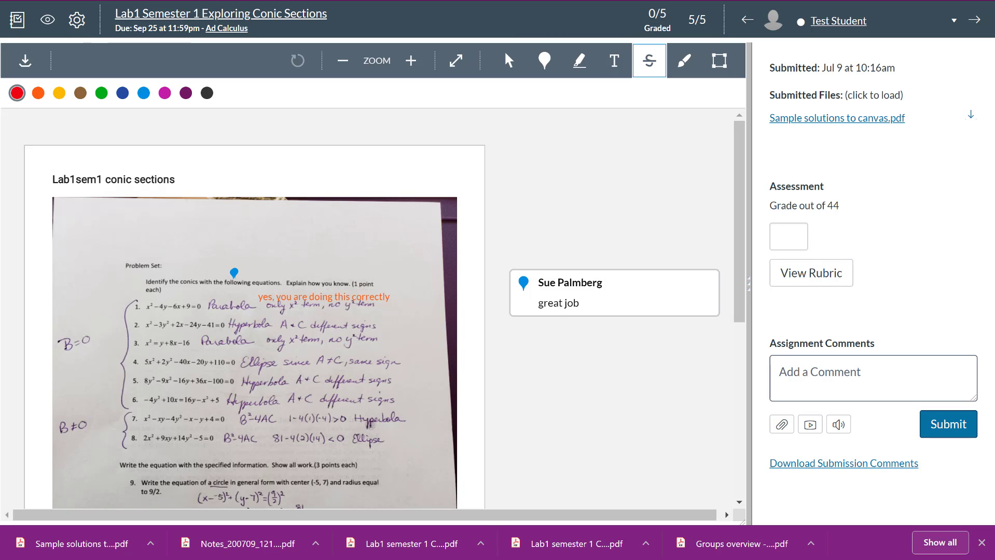
click(684, 61)
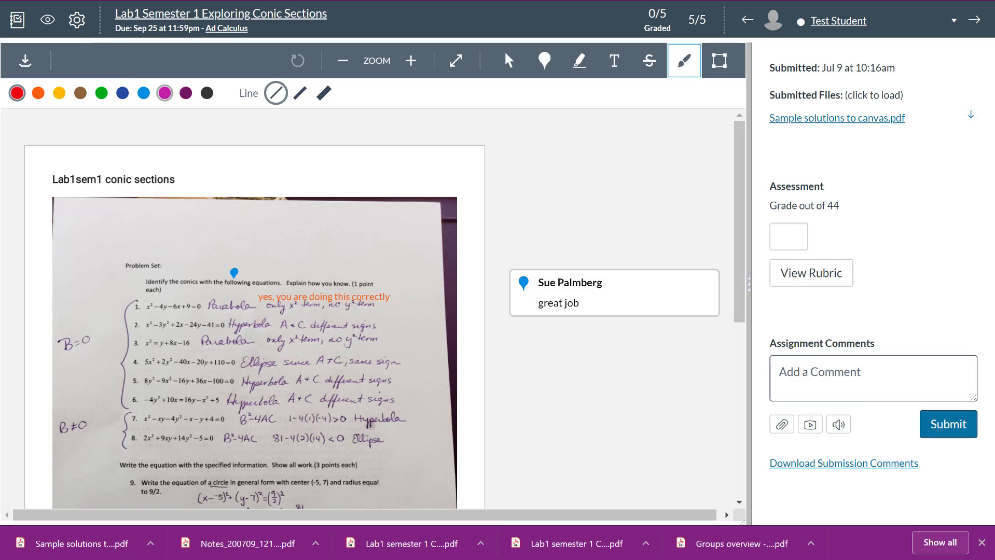
click(186, 93)
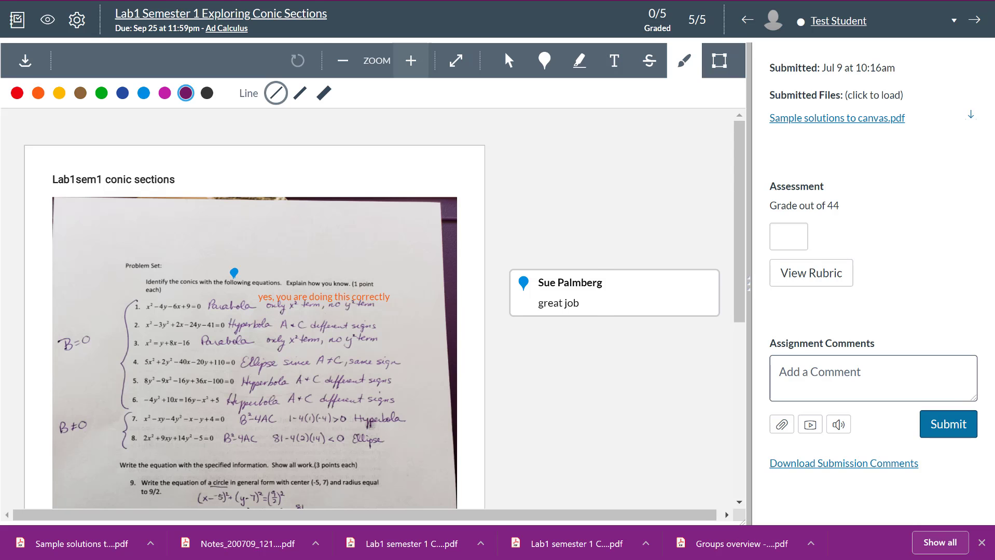
click(411, 60)
click(411, 61)
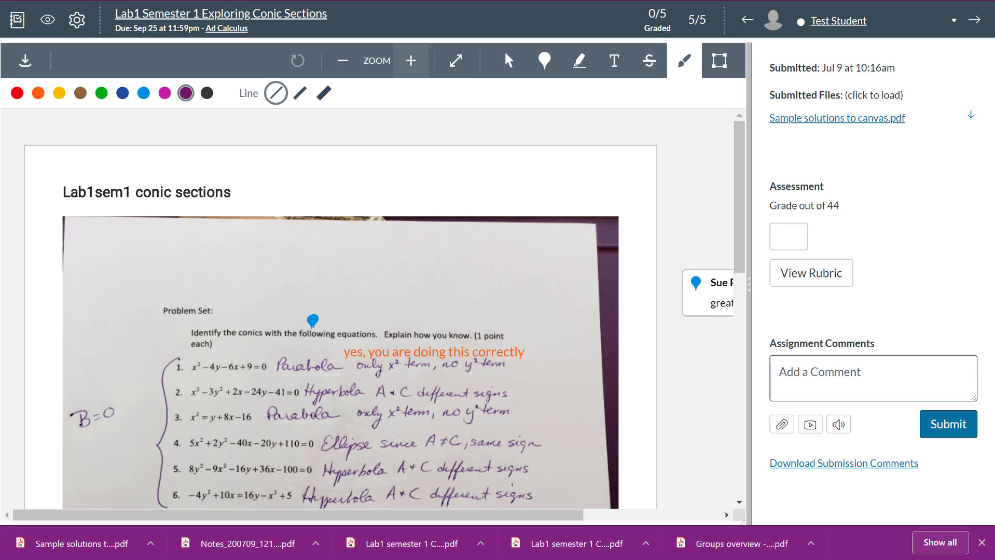
click(410, 61)
scroll(374, 308, down, 4)
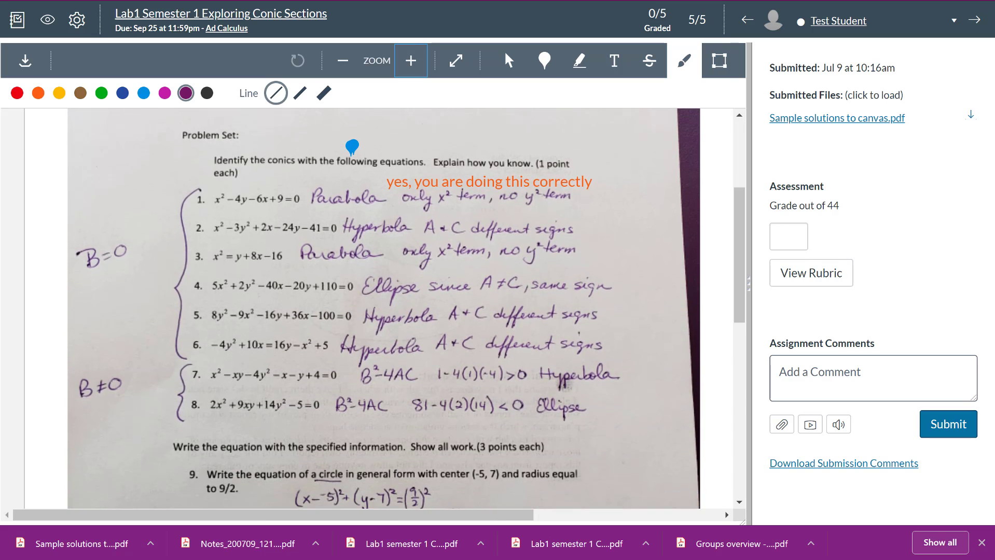
click(17, 93)
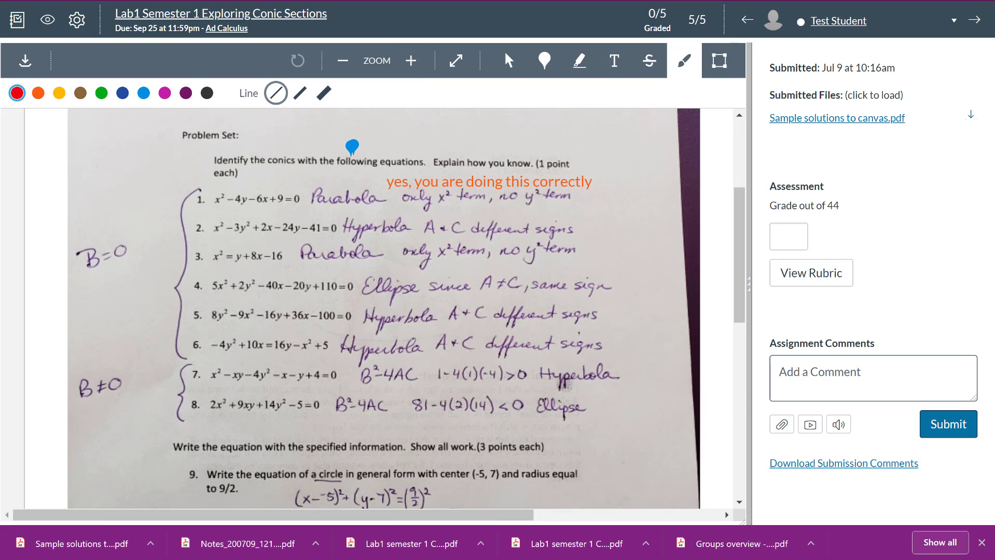
drag(489, 183, 507, 176)
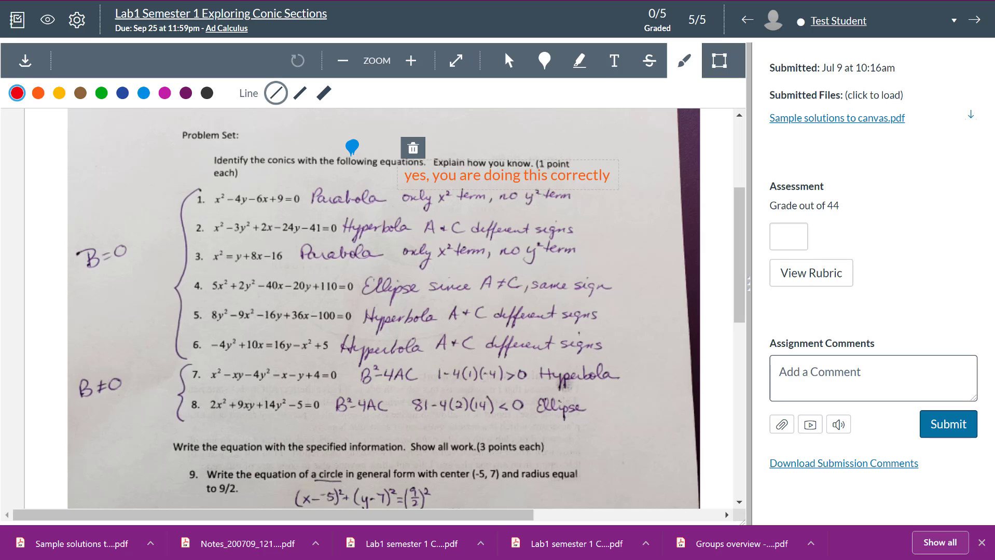
- Draw red check marks beside answers 1, 2, 4 and 6, a short stroke beside answer 5, and a red X on answer 3
mouse_move(574, 207)
mouse_down()
mouse_move(582, 217)
mouse_move(592, 202)
mouse_move(600, 225)
mouse_up()
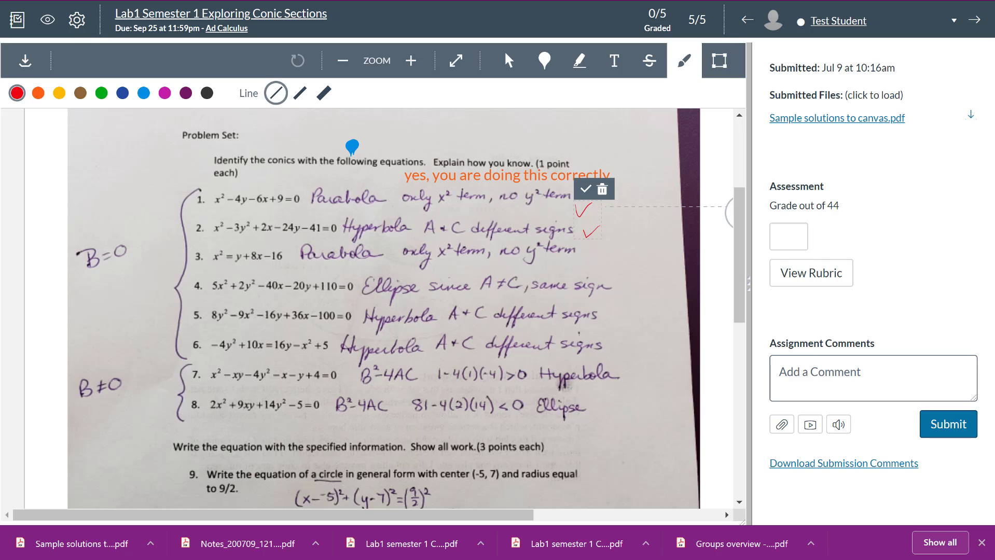
click(540, 250)
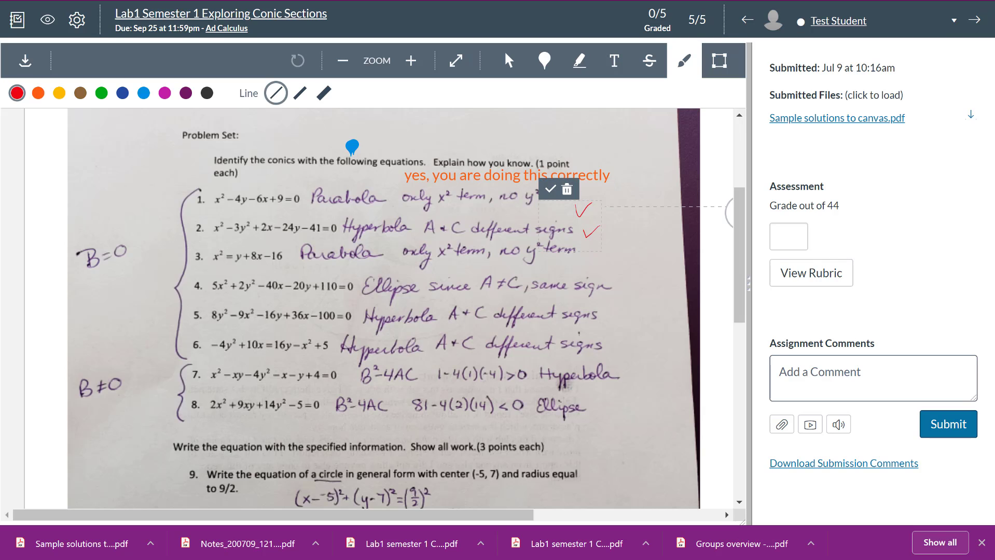
mouse_move(483, 252)
mouse_down()
mouse_move(499, 270)
mouse_move(479, 274)
mouse_up()
drag(618, 284, 630, 278)
mouse_move(604, 323)
mouse_down()
mouse_move(617, 316)
mouse_move(620, 350)
mouse_up()
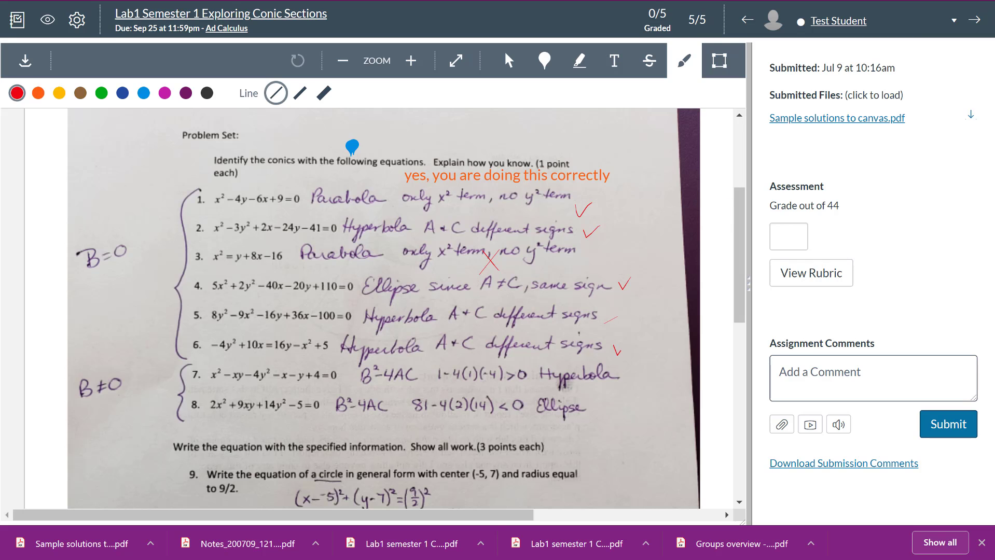
- Circle in red the handwritten general-form equation containing 215/4 in problem 9
scroll(384, 306, down, 1)
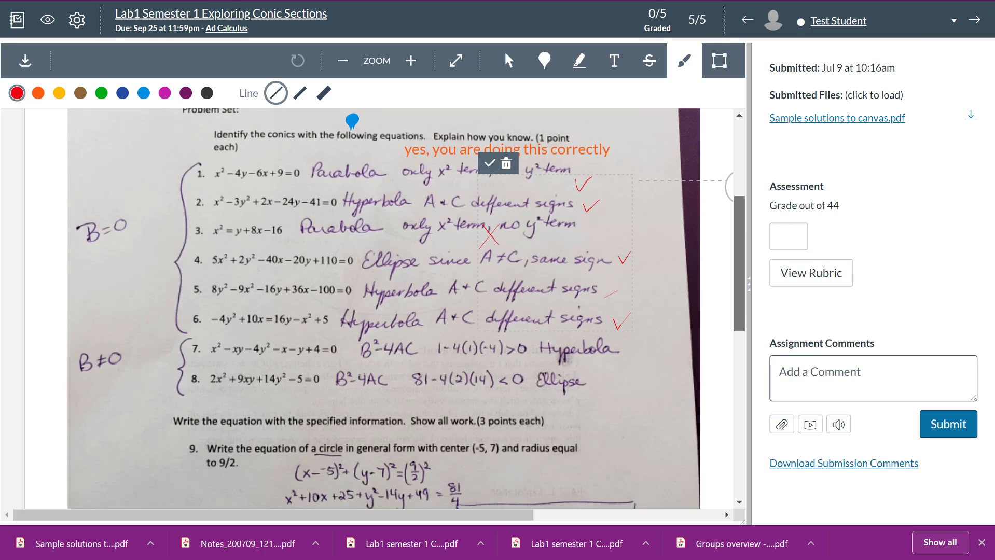
scroll(383, 306, down, 5)
mouse_move(287, 250)
mouse_down()
mouse_move(417, 252)
mouse_move(426, 285)
mouse_move(419, 251)
mouse_up()
scroll(383, 306, up, 4)
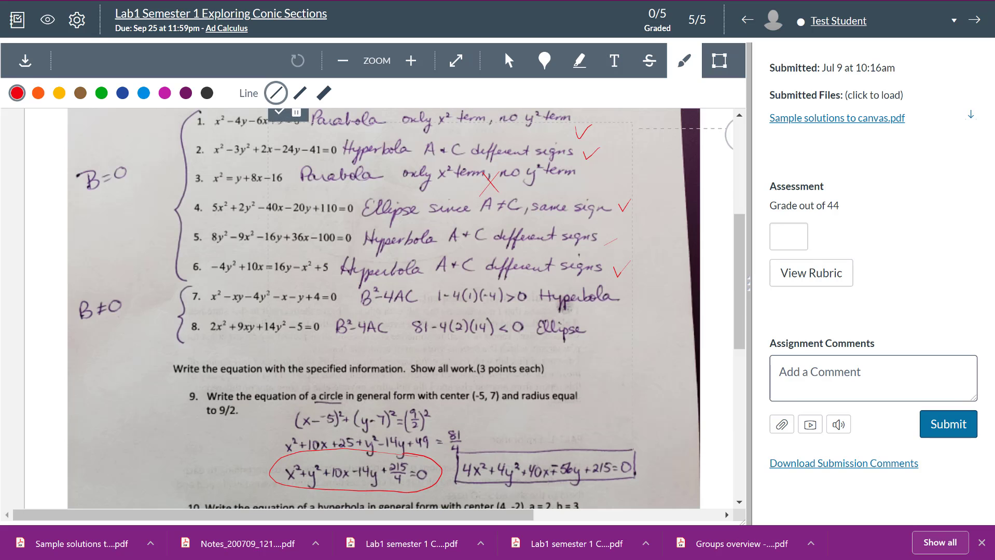
scroll(383, 306, down, 6)
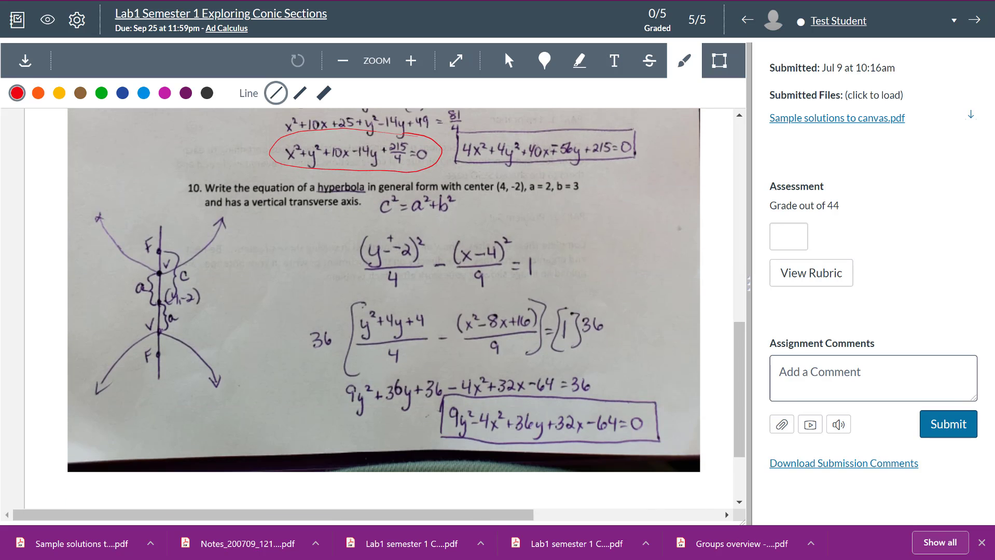
scroll(384, 306, up, 6)
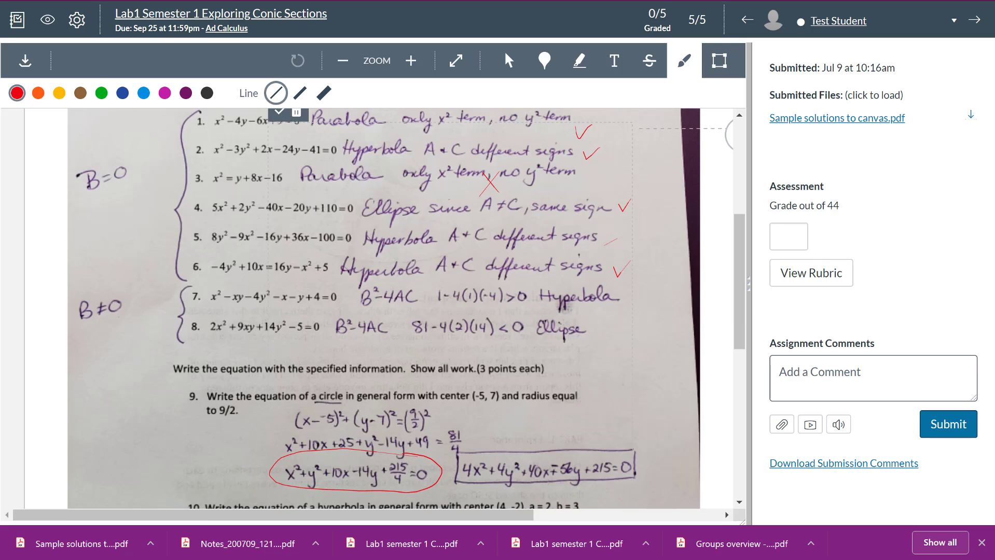
- Open the grading rubric for Lab#1 Sem1 Conic Sections and widen the grading pane slightly
mouse_move(817, 253)
mouse_down()
mouse_move(762, 273)
mouse_move(881, 301)
mouse_move(787, 254)
mouse_up()
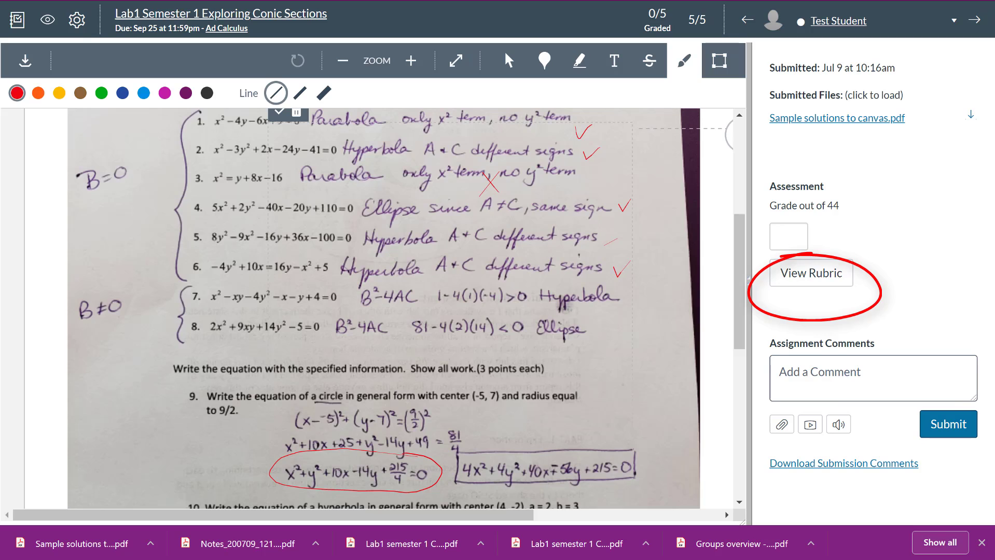
click(810, 273)
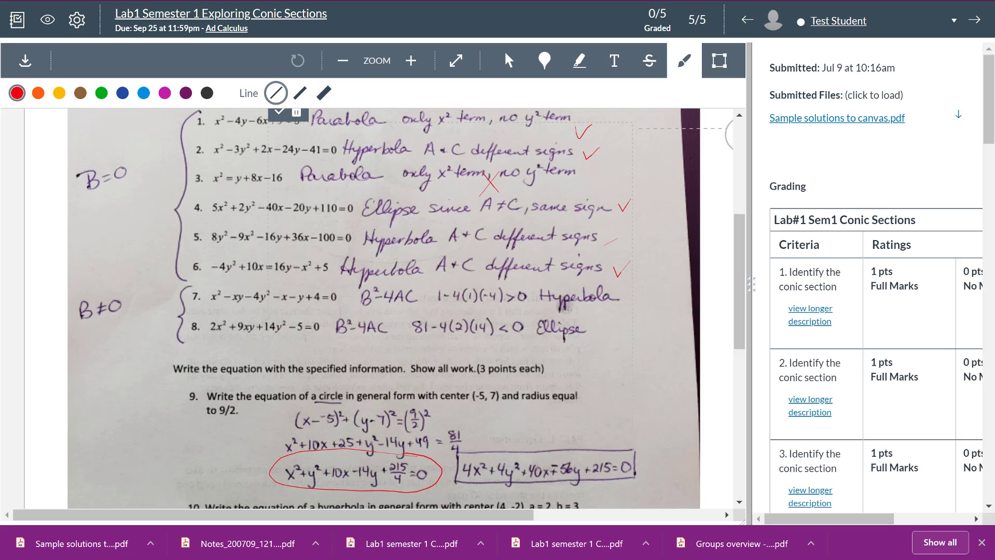
drag(751, 285, 739, 285)
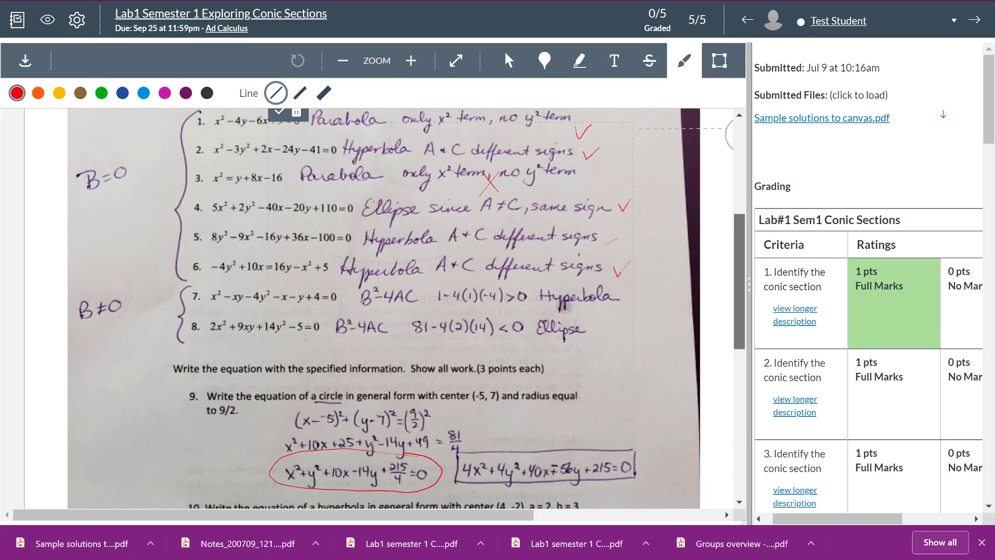
- Award Full Marks (1 pt) on rubric criteria 1, 2 and 4, and rate criterion 3 with 0 pts
click(894, 312)
click(893, 396)
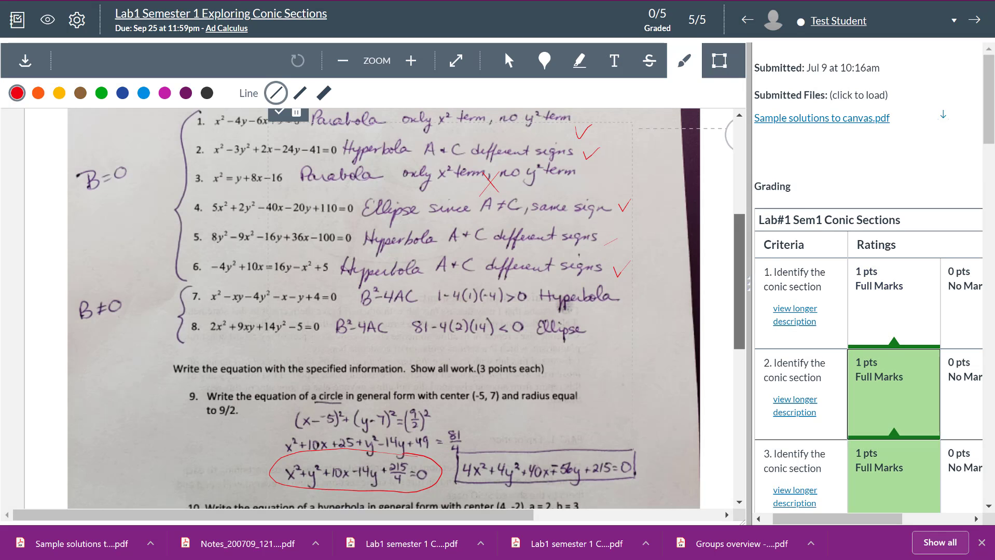
scroll(959, 450, down, 1)
scroll(873, 280, down, 2)
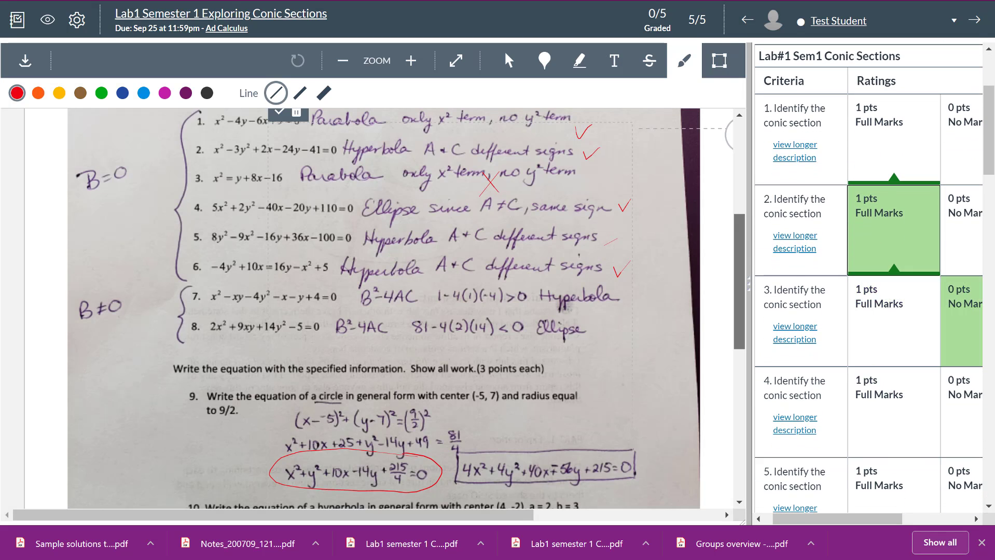
click(961, 324)
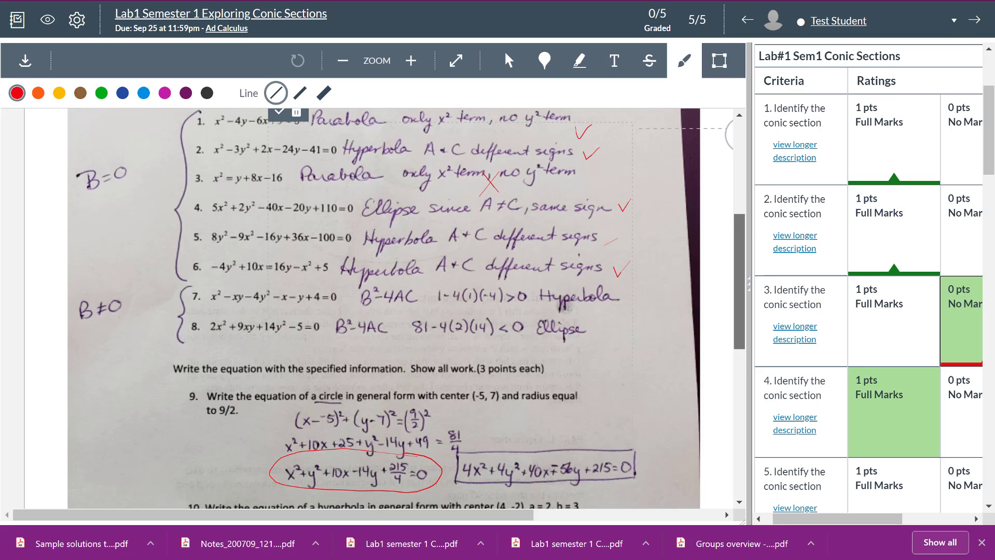
click(894, 412)
- Award Full Marks (1 pt) on rubric criteria 5, 6, 7 and 8
scroll(893, 412, down, 1)
scroll(893, 337, down, 3)
click(893, 301)
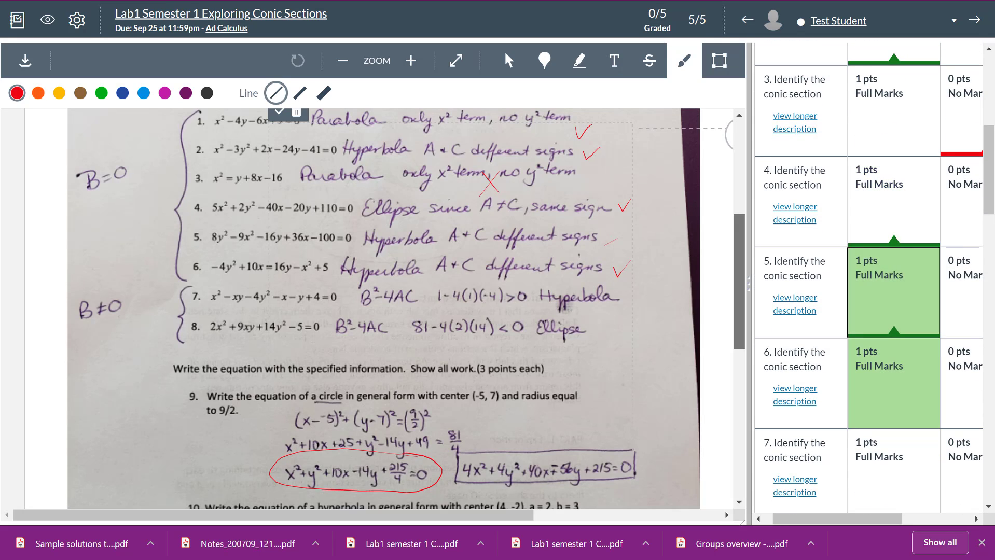
click(894, 389)
scroll(893, 441, down, 1)
click(894, 402)
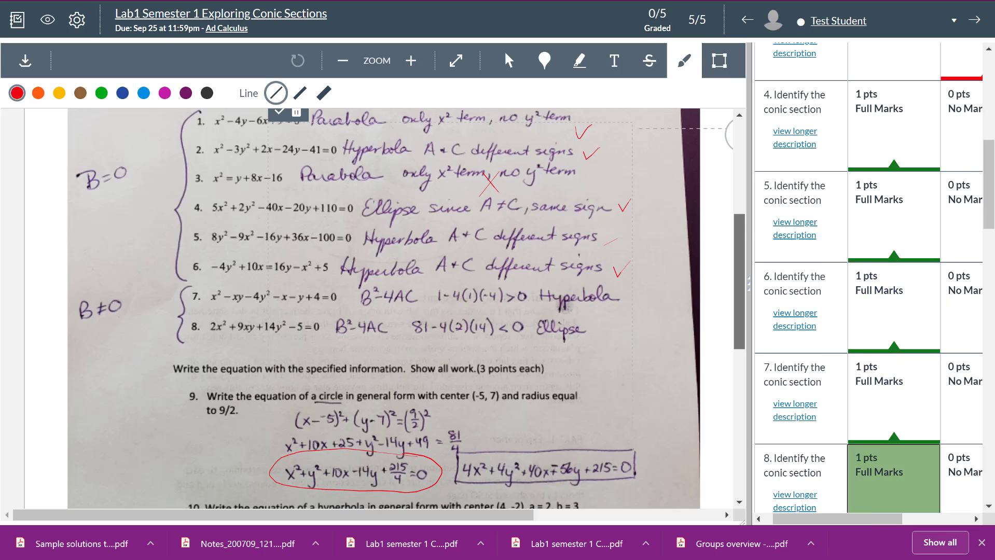
click(893, 479)
- Review the rubric ratings from the first criterion to the last and save the rubric assessment
scroll(893, 129, up, 8)
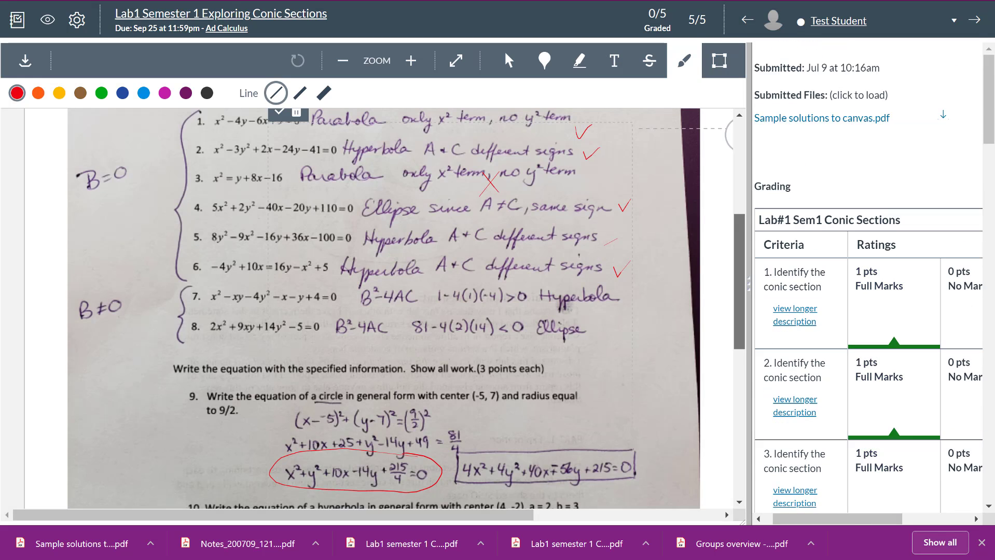
scroll(868, 274, down, 15)
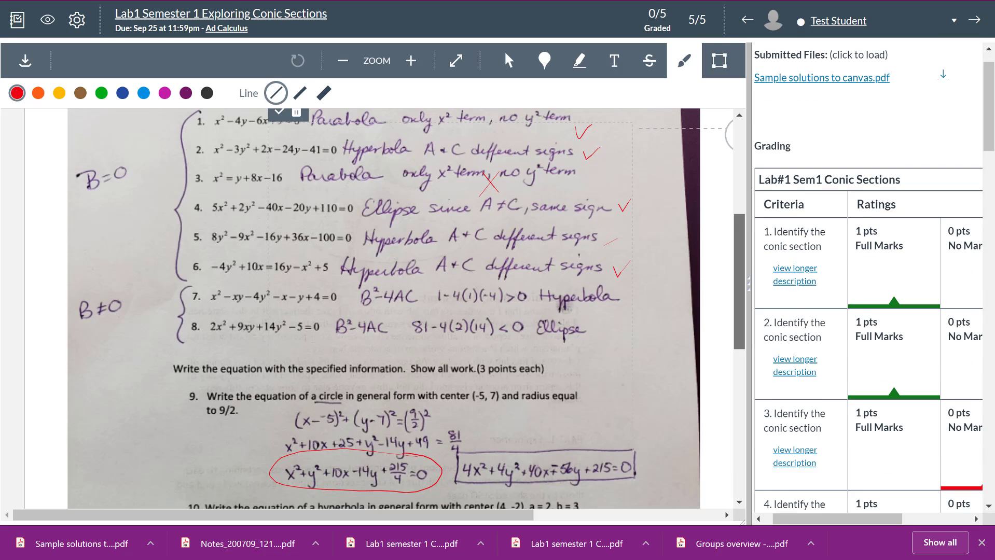
scroll(869, 274, down, 10)
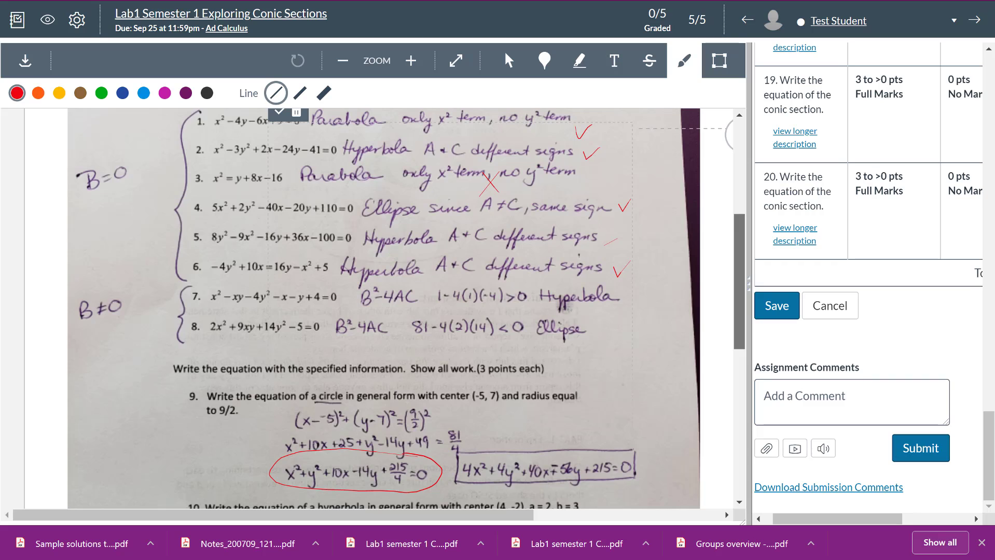
click(776, 306)
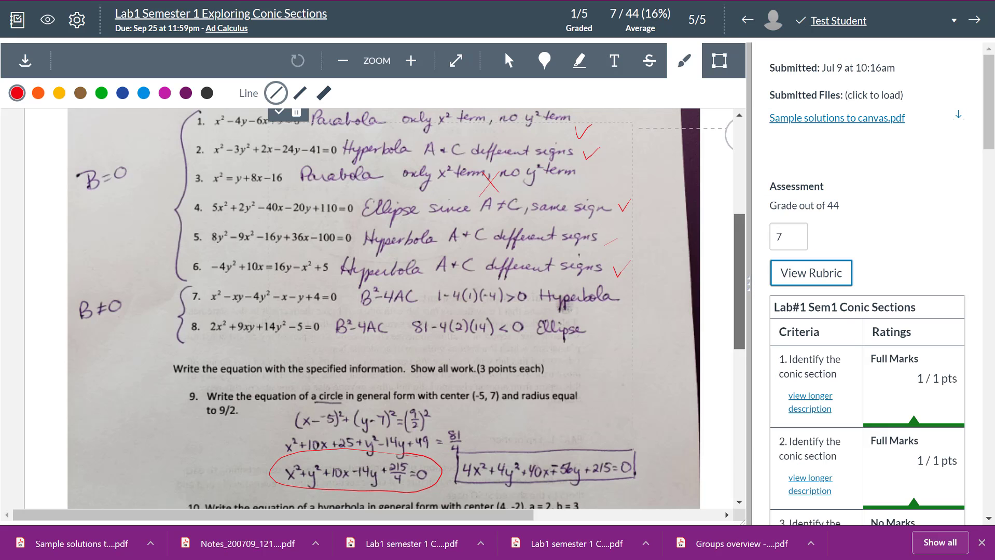
- Look through the saved rubric down to the assignment comments and start a media comment
scroll(869, 285, down, 5)
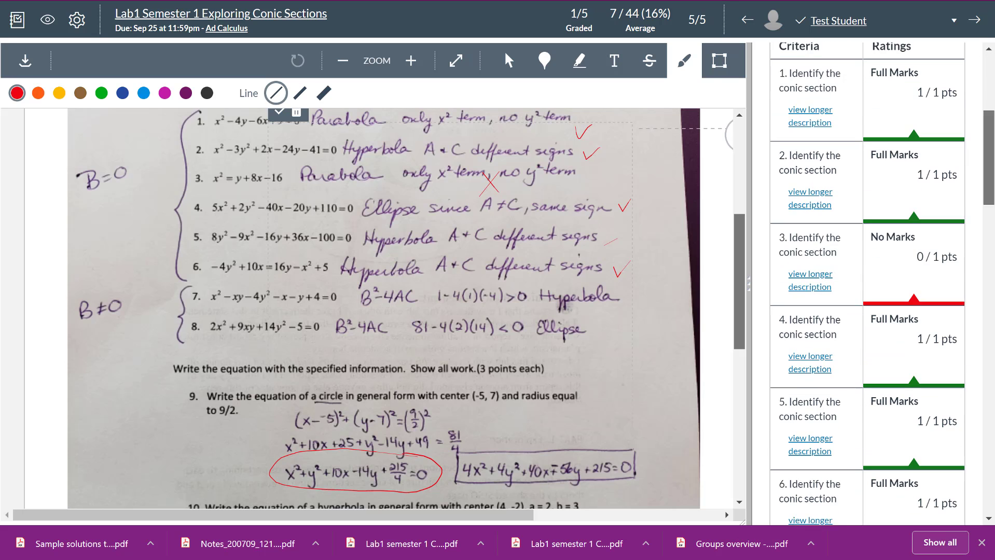
scroll(869, 285, down, 2)
scroll(868, 285, down, 20)
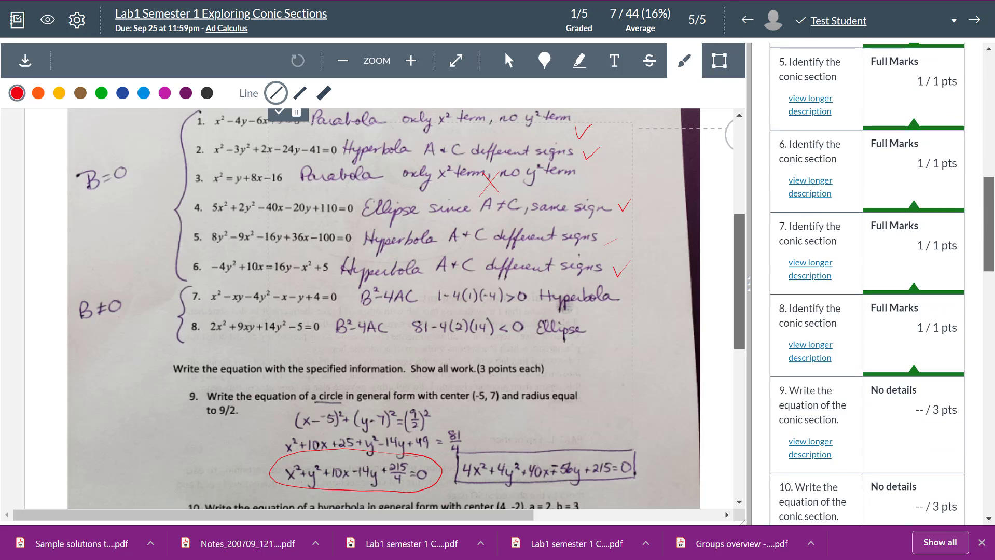
scroll(869, 286, down, 8)
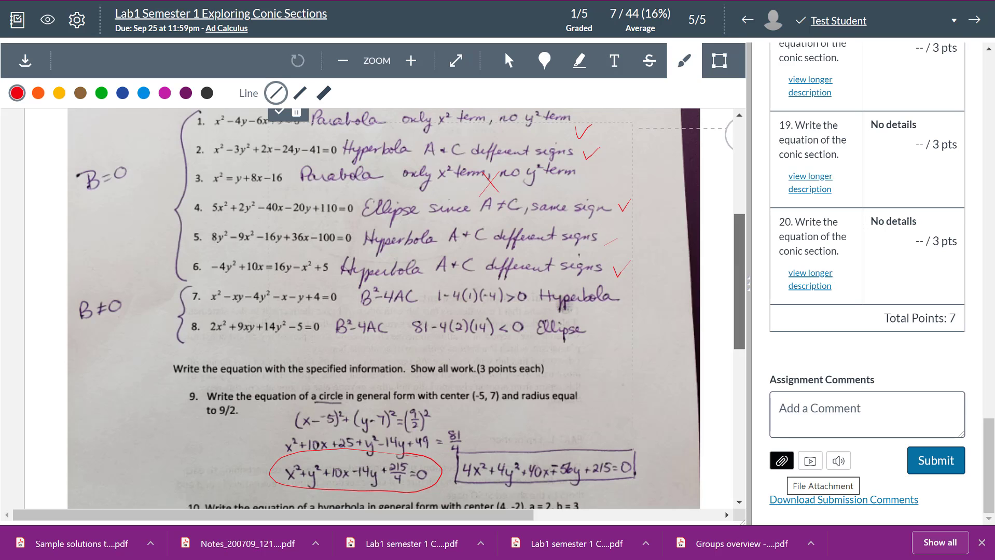
key(Tab)
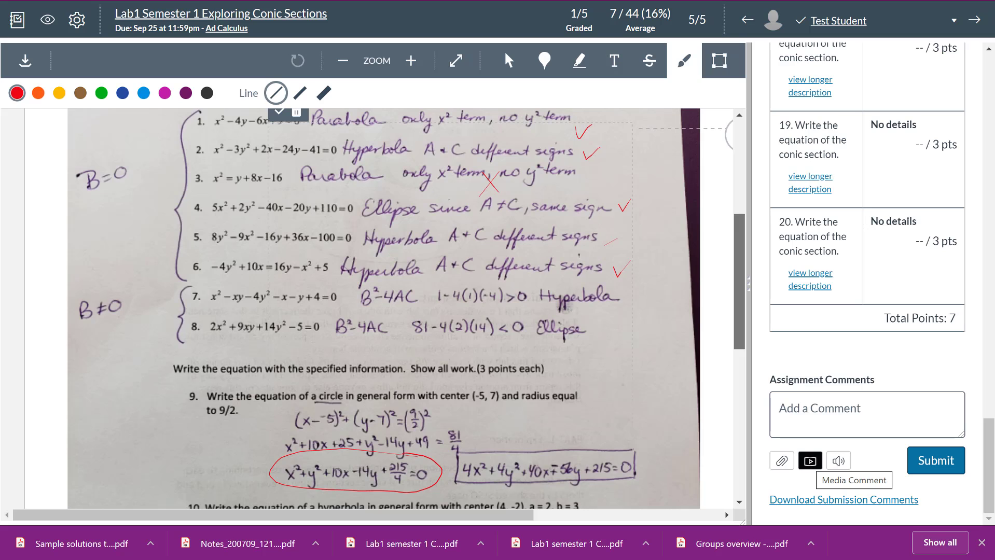
key(Return)
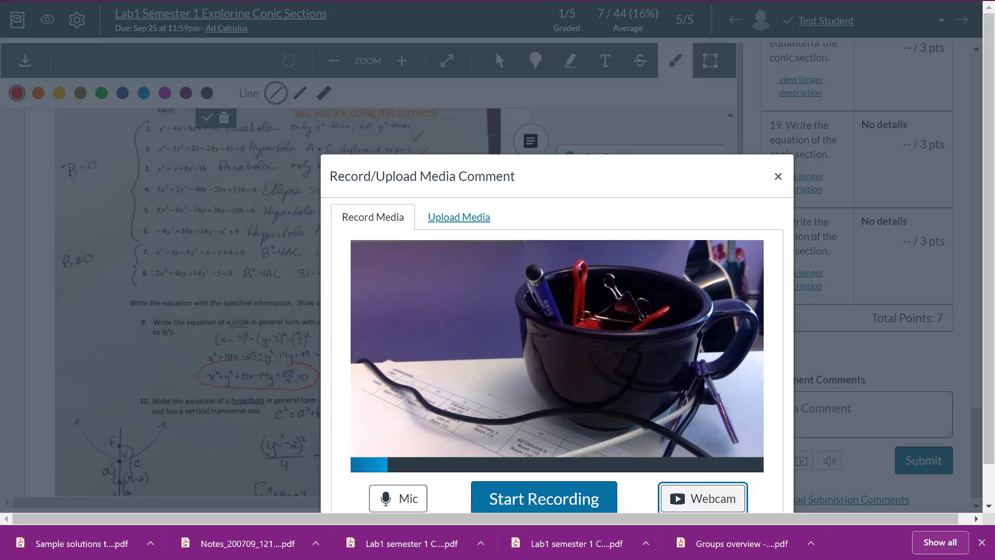
- Switch the webcam to the one facing the instructor, record a video comment of about 6 seconds and save it
click(703, 498)
click(704, 410)
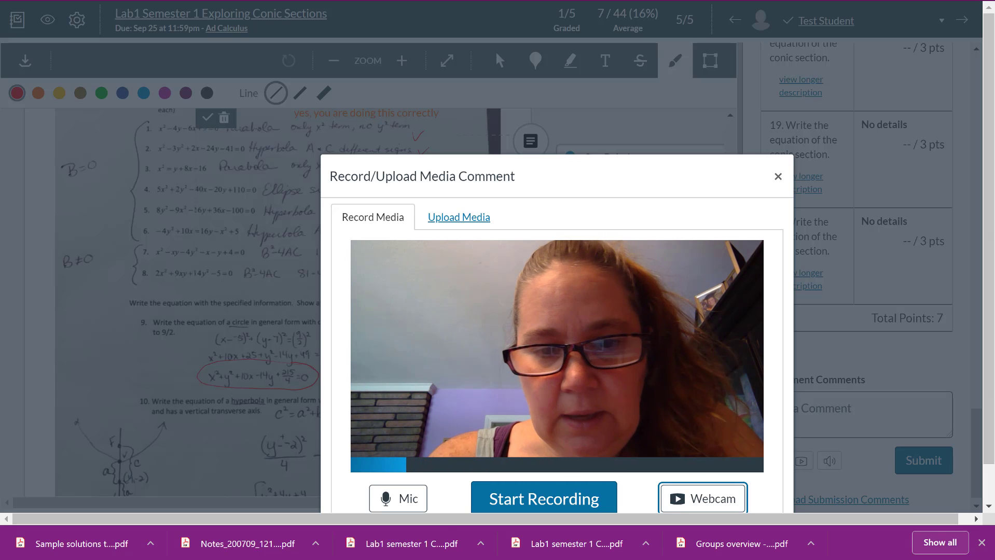
click(544, 498)
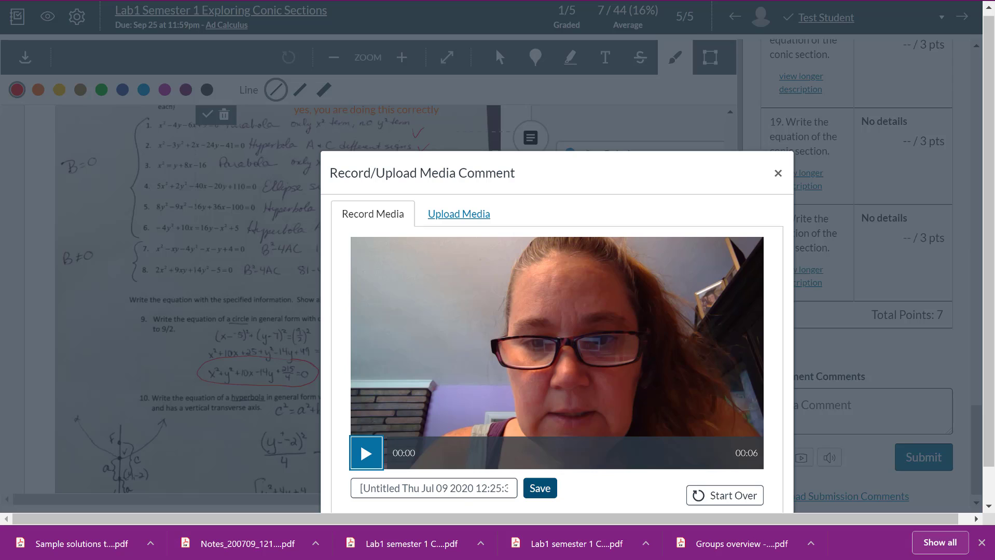
click(540, 488)
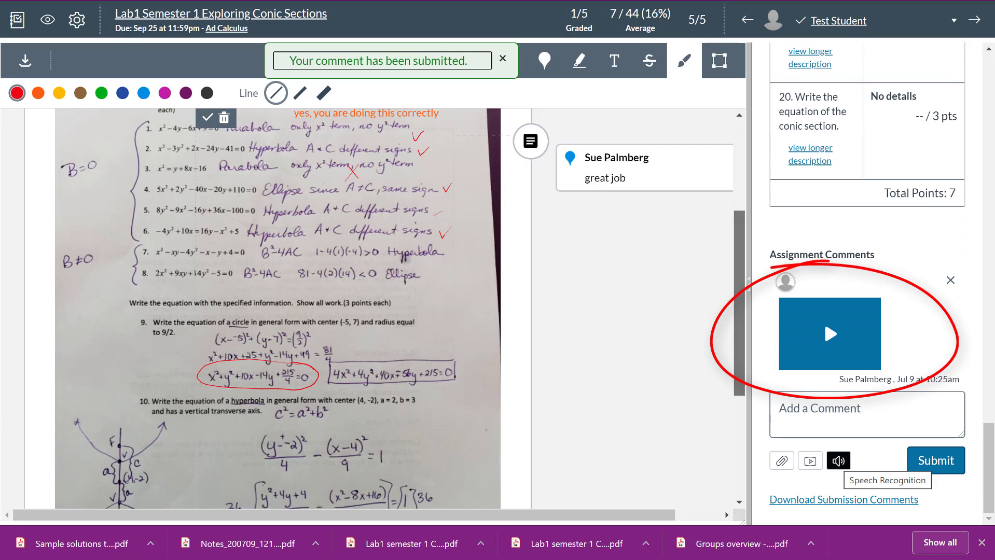
- Dictate the comment "nice job just be careful when you're looking at parabolas" with speech recognition and submit it
click(838, 461)
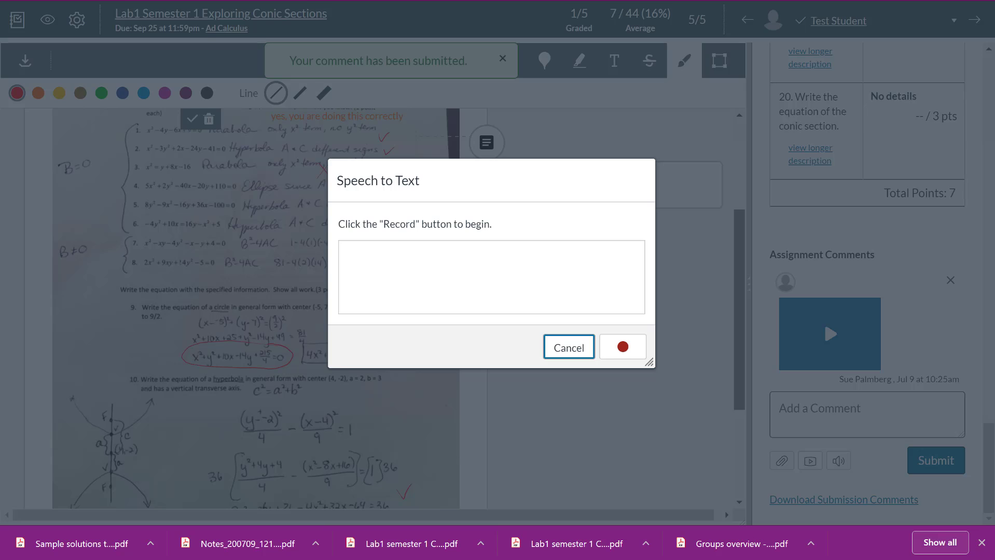
key(Tab)
key(Return)
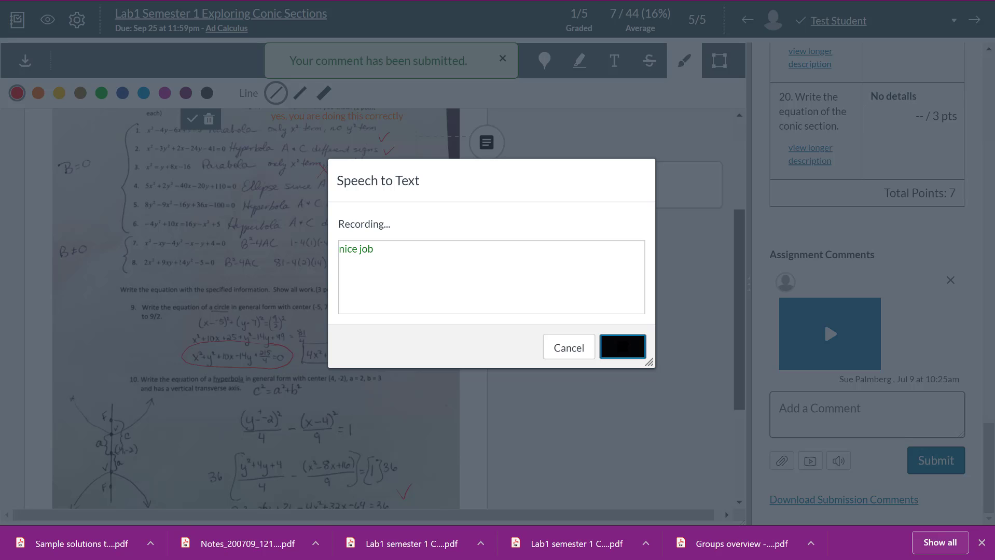
click(622, 347)
mouse_move(851, 376)
mouse_down()
mouse_move(817, 469)
mouse_move(912, 387)
mouse_move(812, 383)
mouse_up()
click(935, 461)
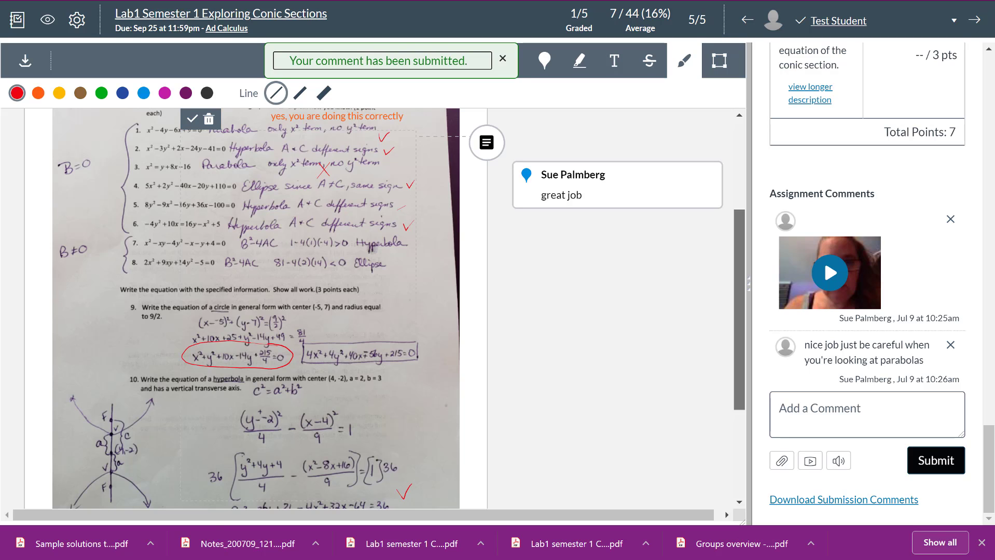
- Leave the graded submission and return to the gradebook
click(17, 19)
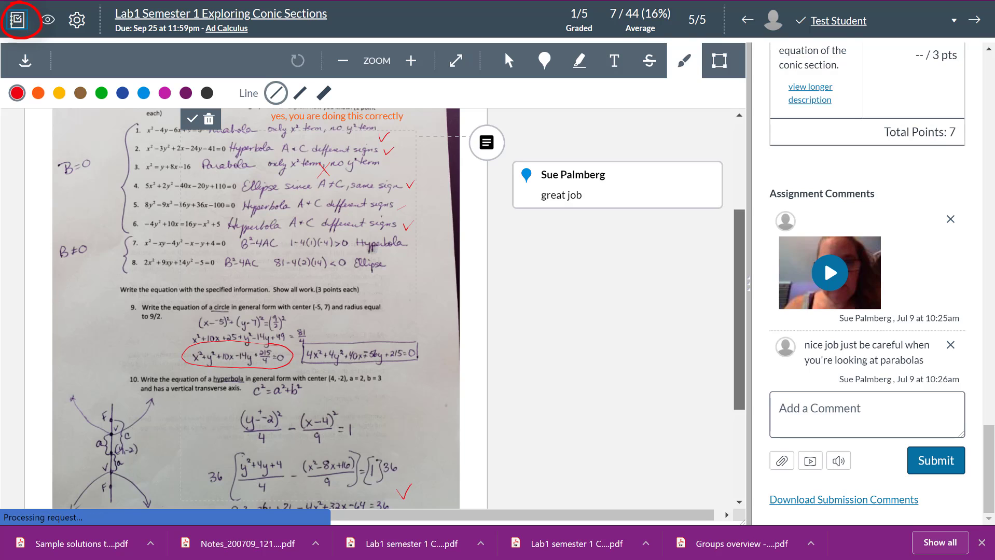